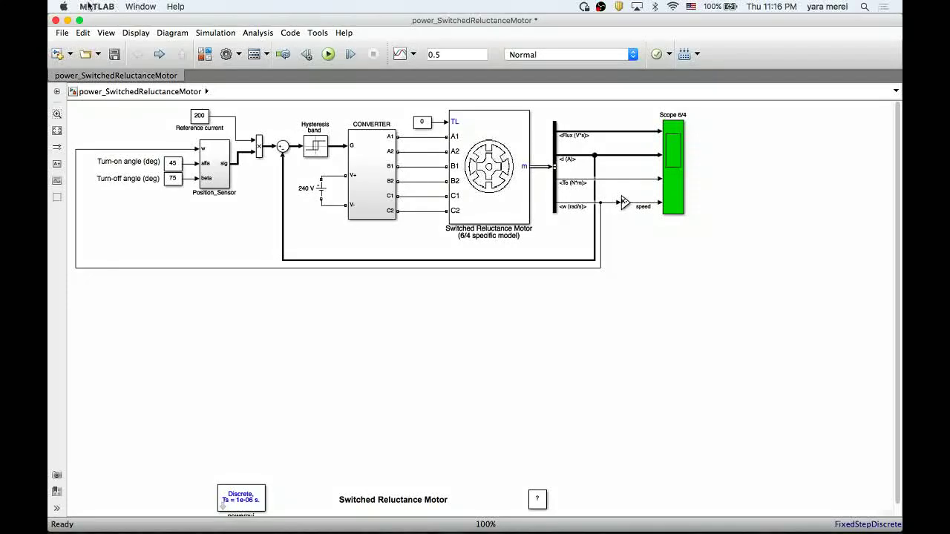
Step: Bring up the main MATLAB window to view the power_SwitchedReluctanceMotor command, and minimize it to return to the model
left_click(138, 6)
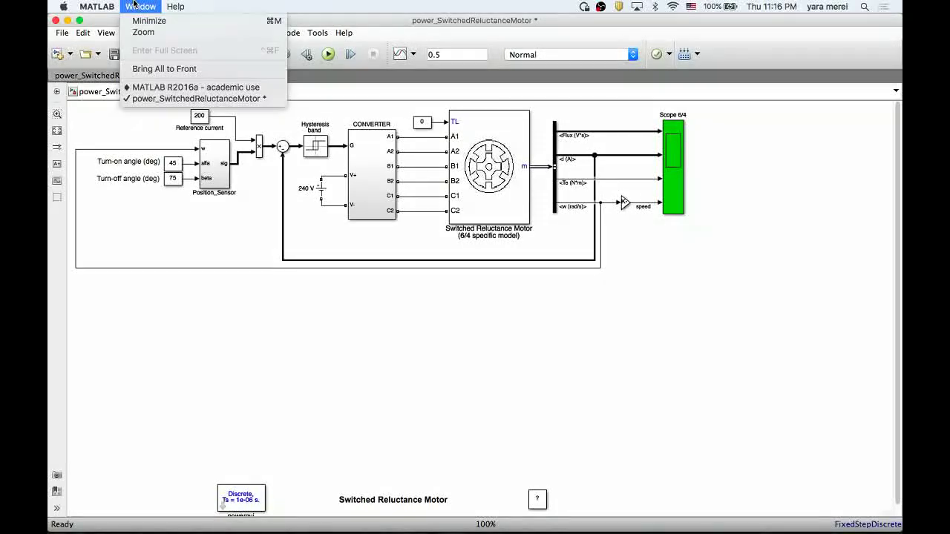
left_click(154, 88)
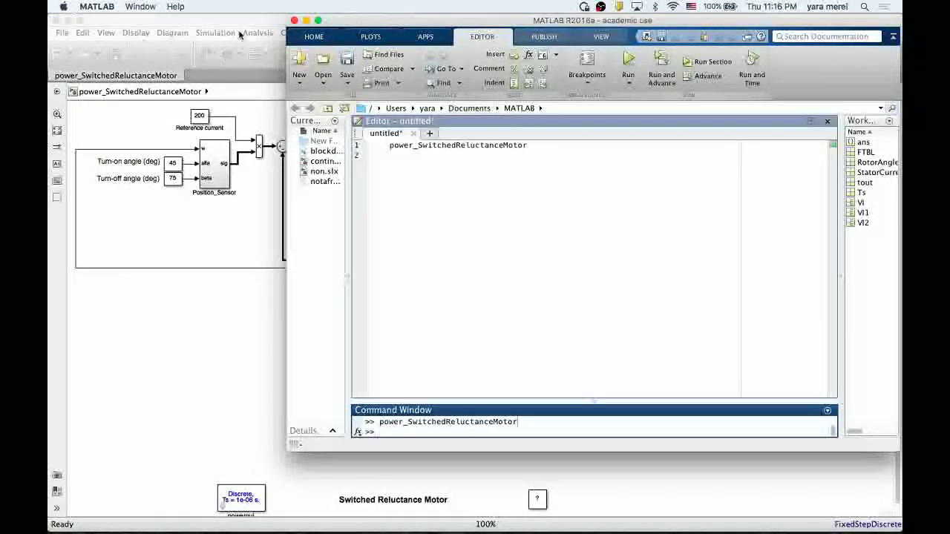
left_click(306, 20)
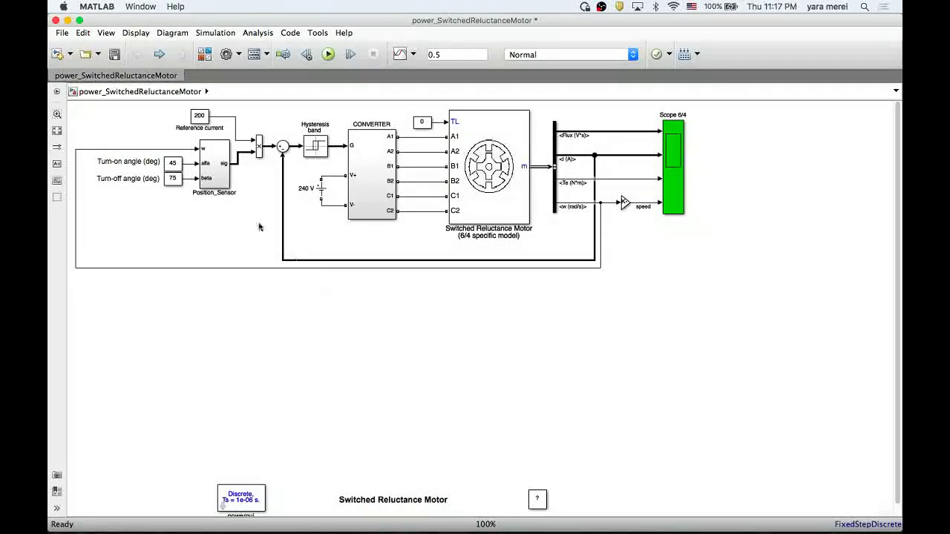
Step: Inspect the parameters of the turn-on angle constant block and close them without changes
left_click(209, 171)
double_click(173, 164)
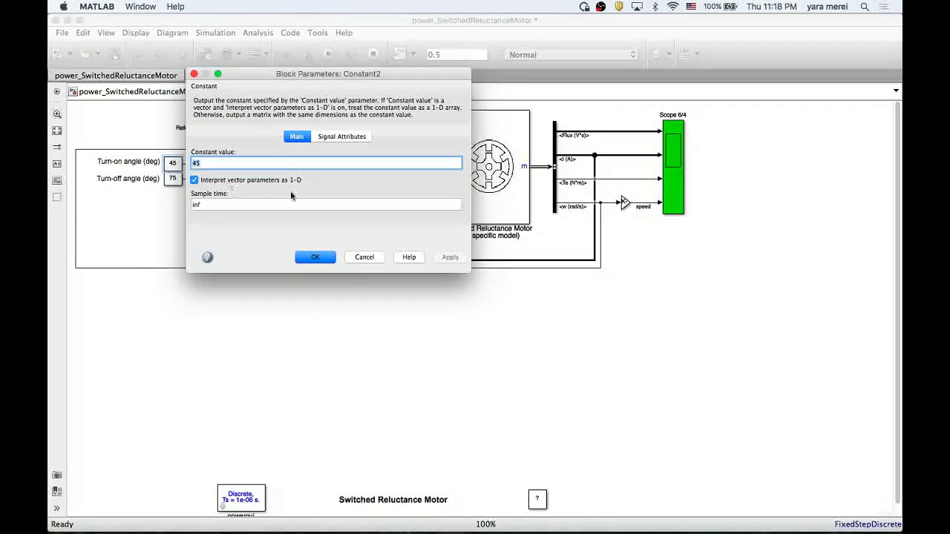
left_click(373, 258)
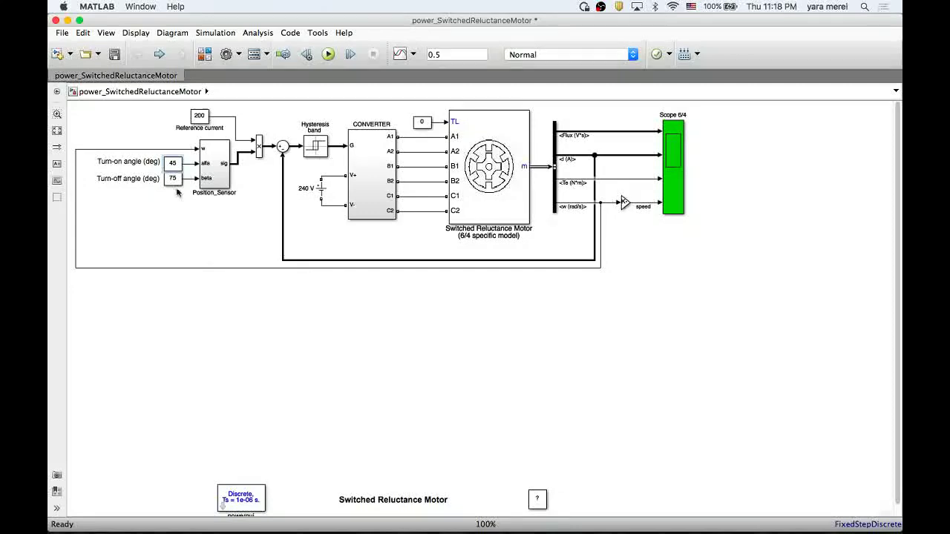
Step: Examine the contents of the Position_Sensor subsystem and return to the top-level model
left_click(214, 169)
double_click(213, 169)
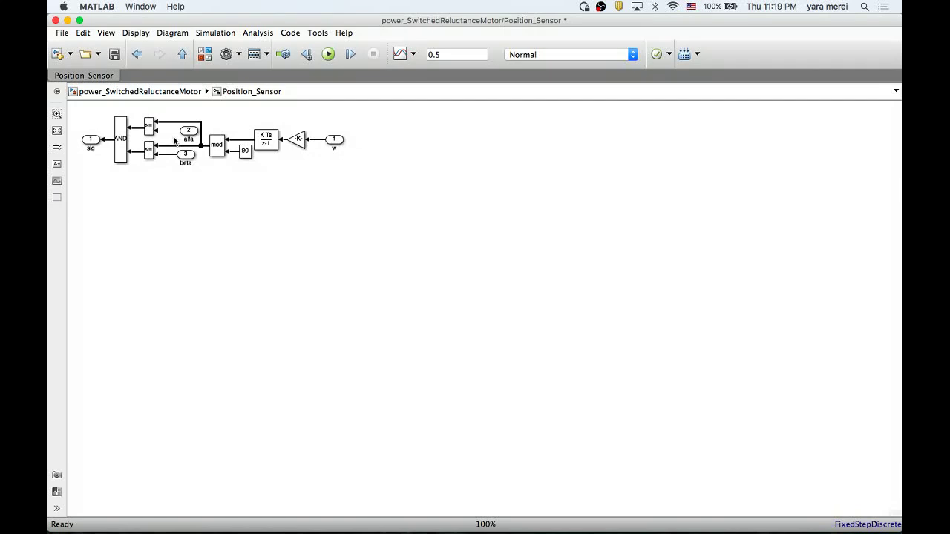
left_click(109, 154)
left_click(137, 57)
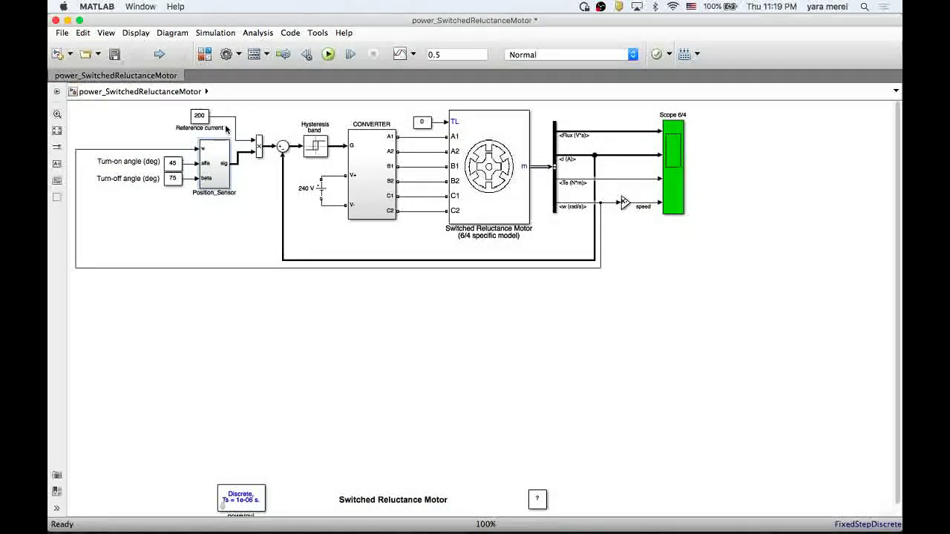
left_click(283, 151)
left_click(245, 170)
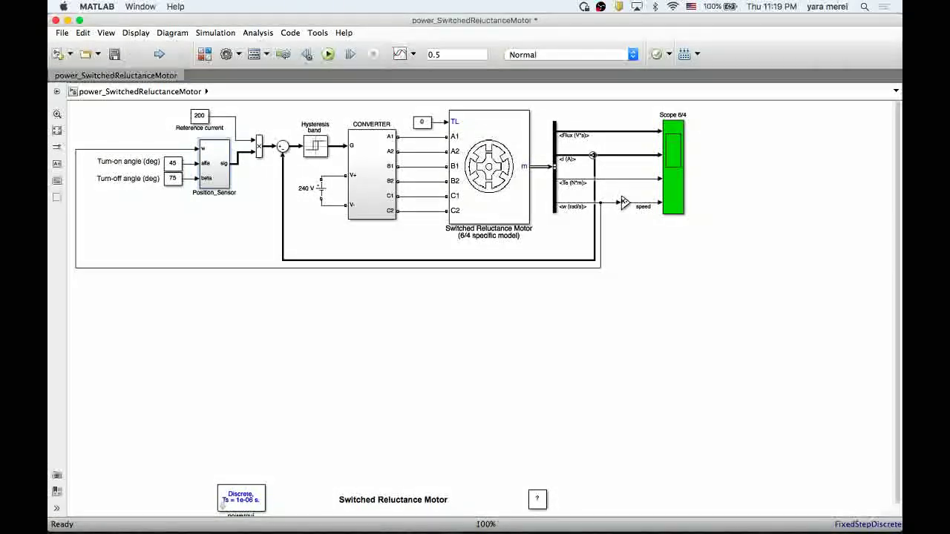
left_click(282, 146)
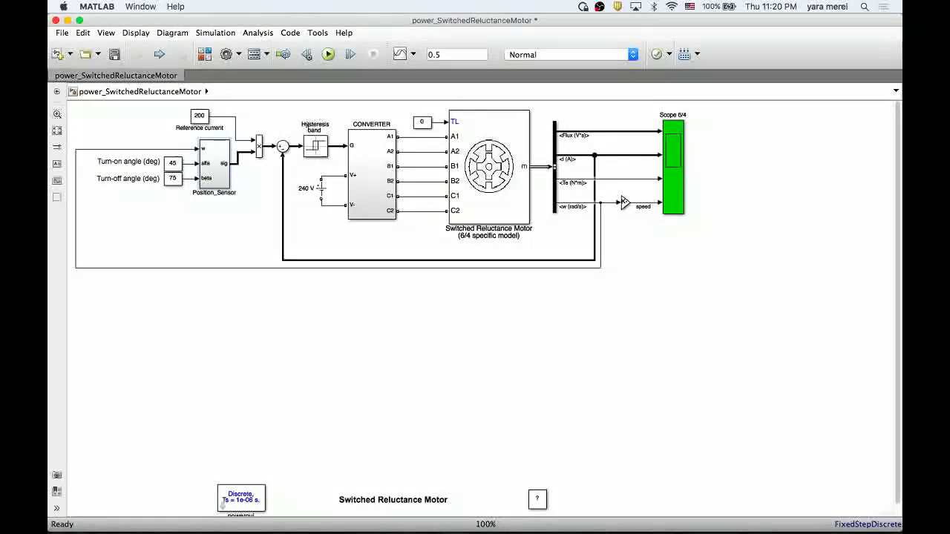
Step: Review the Hysteresis band relay's switch points and output values, leaving the parameters unchanged
double_click(315, 146)
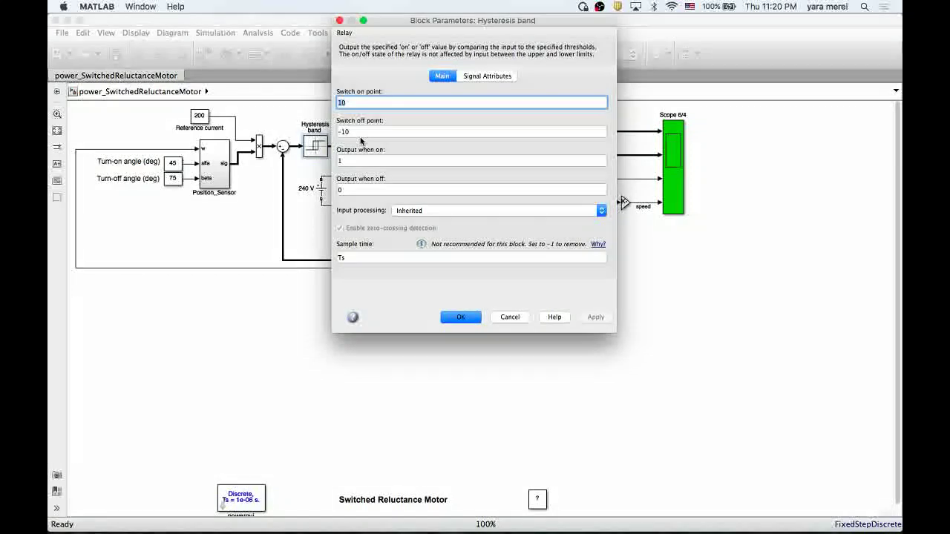
left_click(511, 316)
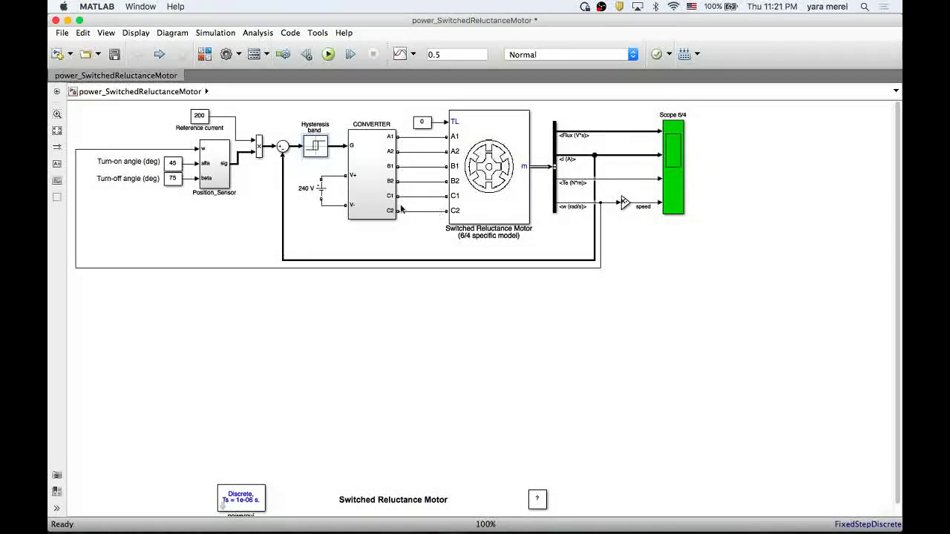
Step: Open the BR_CONV1 bridge inside the CONVERTER subsystem and examine its IGBTs and diodes
double_click(371, 182)
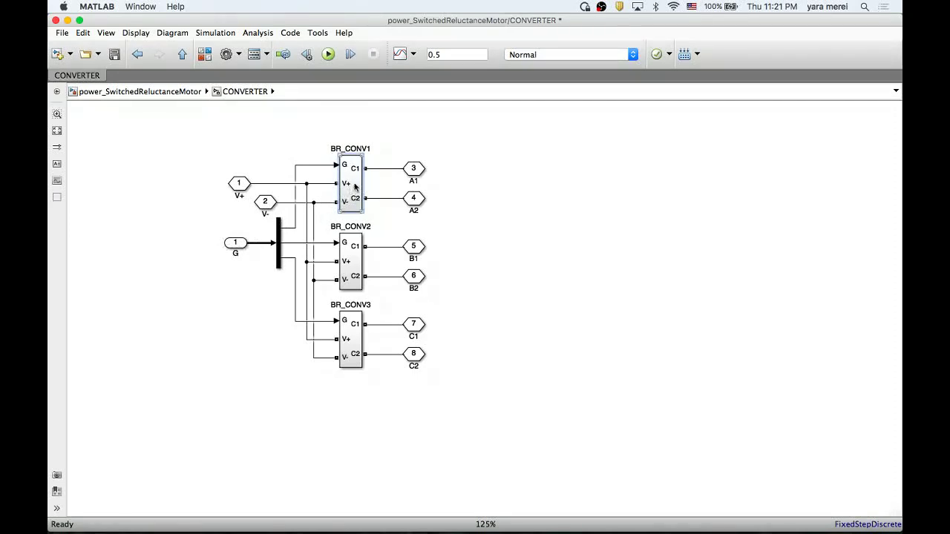
double_click(355, 187)
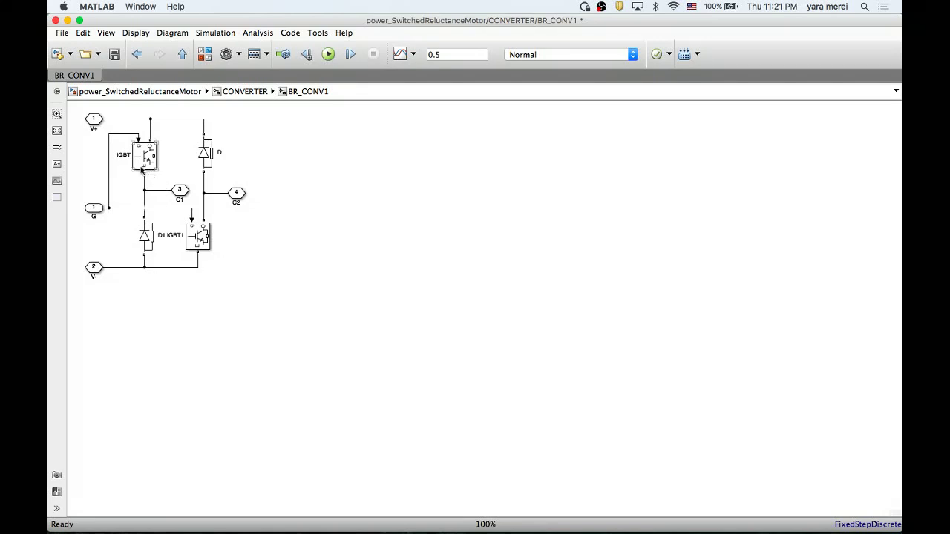
left_click(203, 246)
left_click(210, 164)
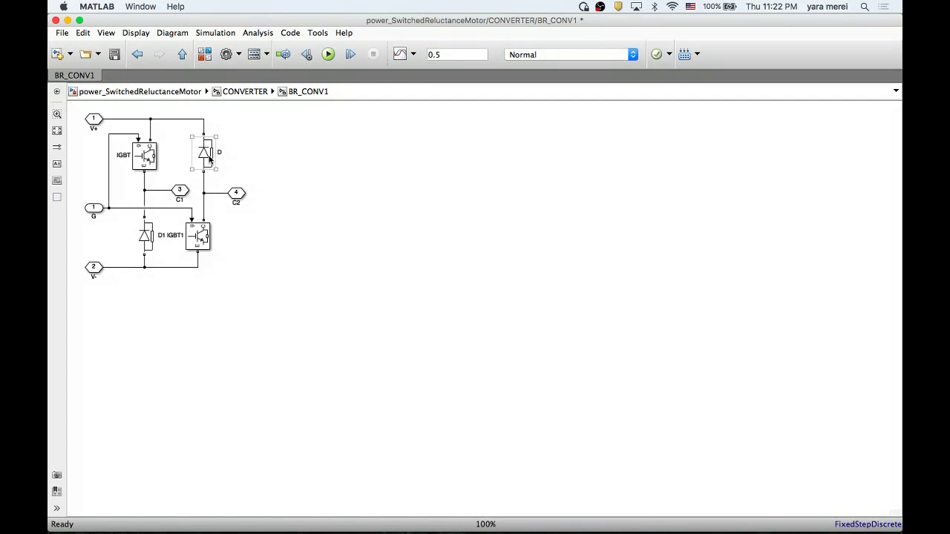
left_click(211, 185)
left_click(188, 241)
left_click(151, 250)
Step: Go back through the CONVERTER subsystem, checking its A1 output, to the top-level motor model
left_click(136, 54)
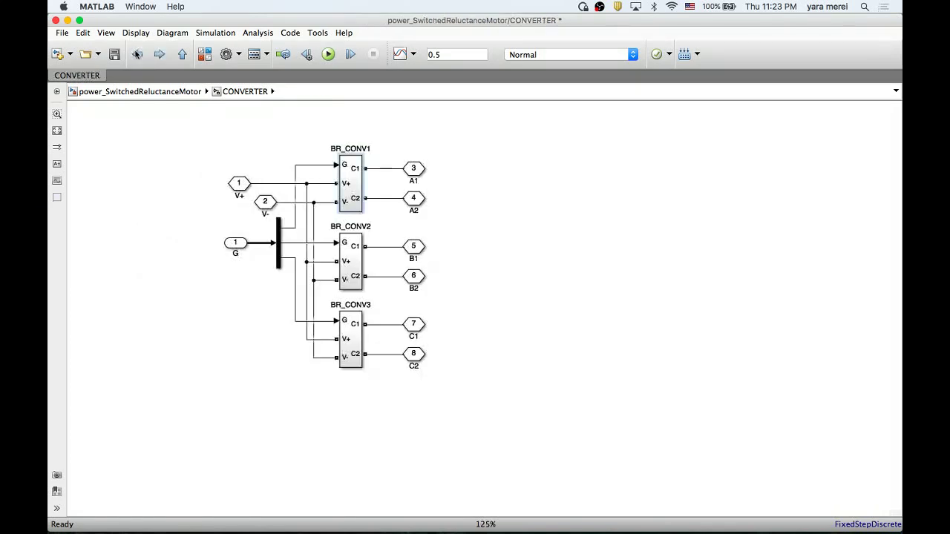
left_click(421, 167)
left_click(138, 56)
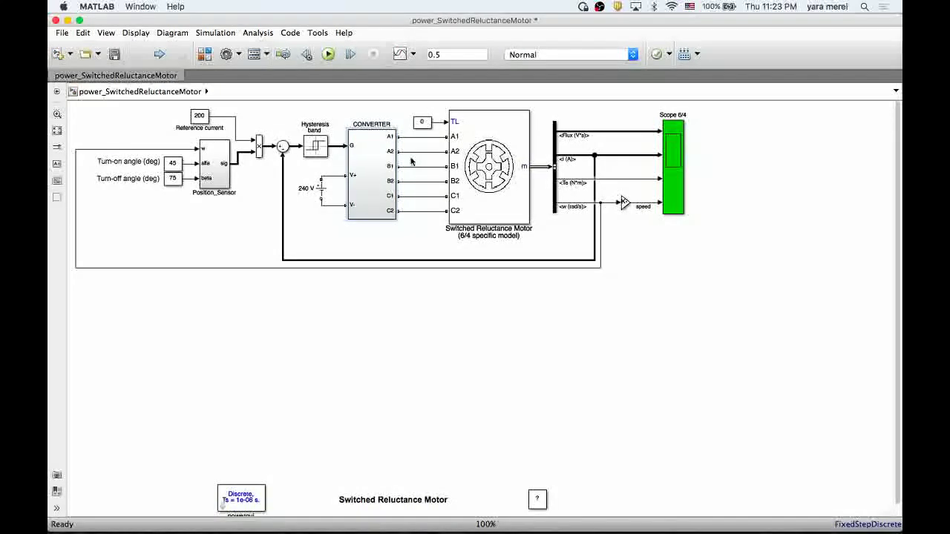
Step: Run the switched reluctance motor simulation and show the Scope 6/4 results in full screen
left_click(461, 156)
left_click(328, 55)
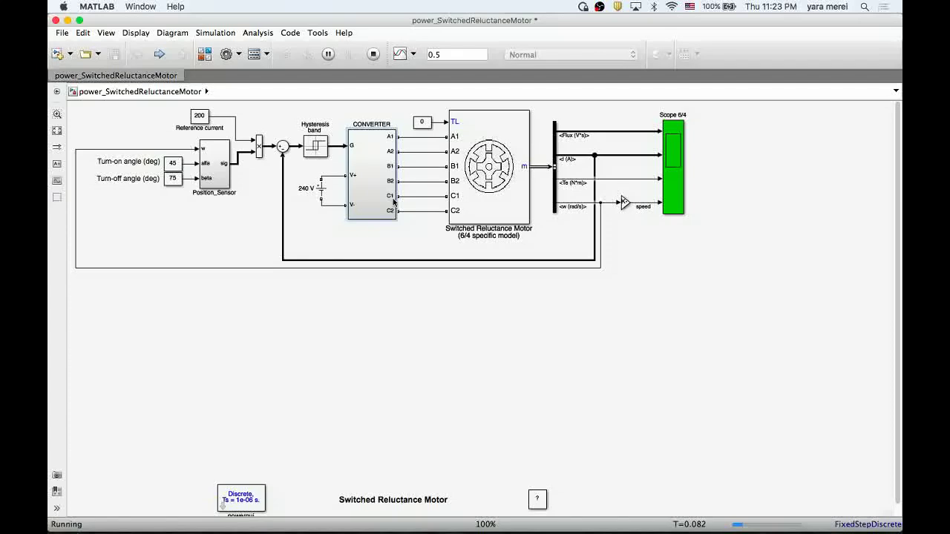
double_click(671, 164)
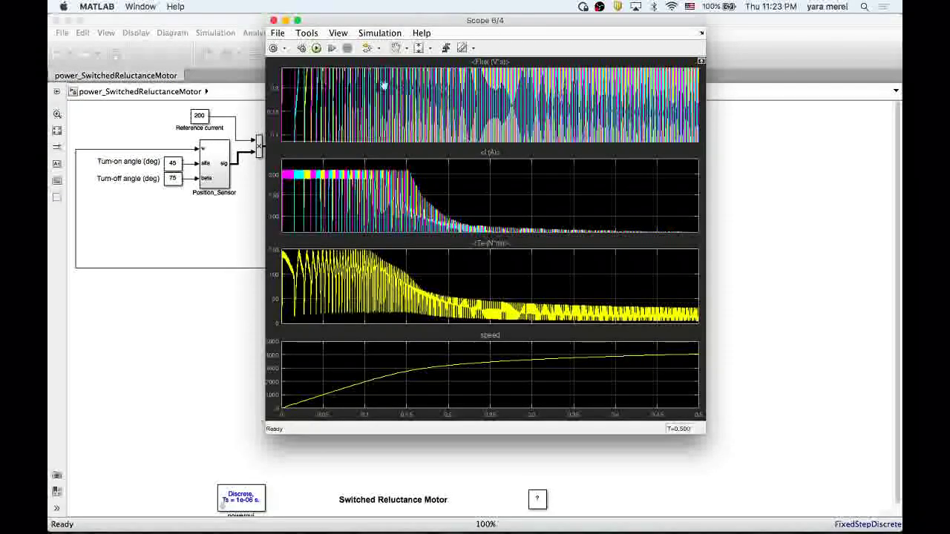
left_click(297, 21)
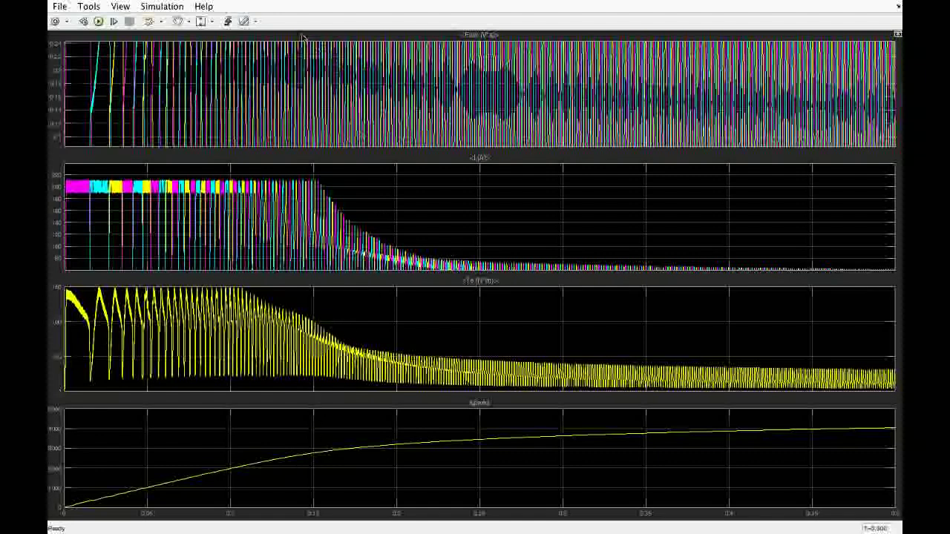
Step: Zoom in on the early part of the flux plot to examine the individual phase waveforms
left_click(189, 21)
left_click(181, 49)
left_click(107, 83)
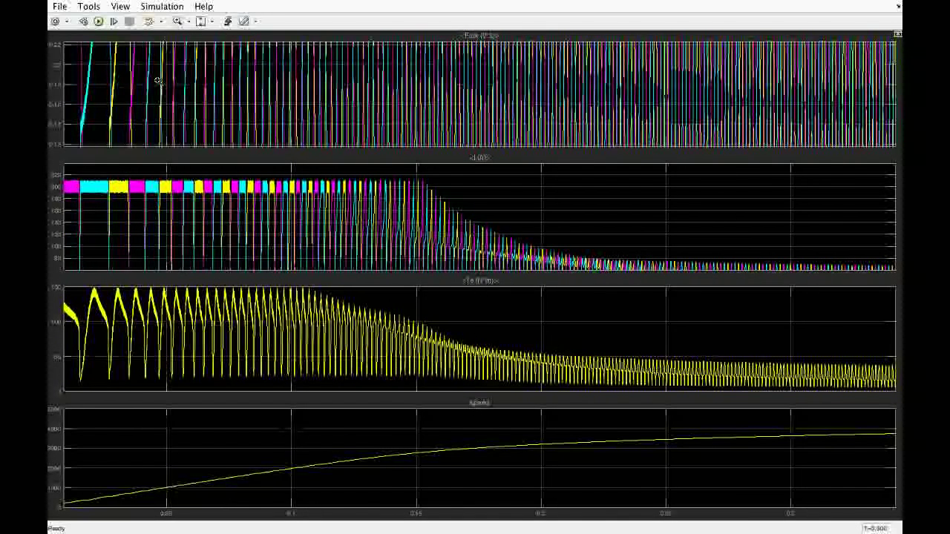
left_click(157, 80)
left_click(158, 80)
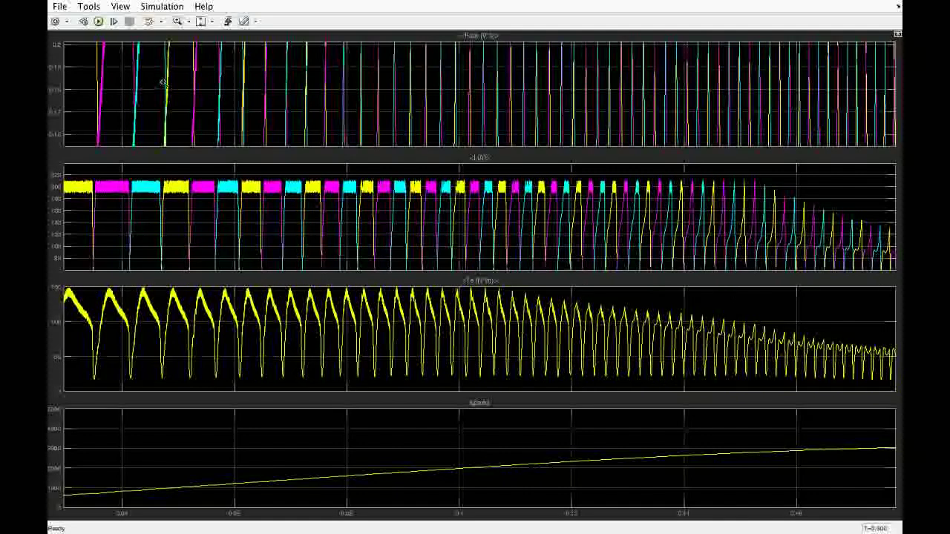
left_click(163, 82)
left_click(200, 94)
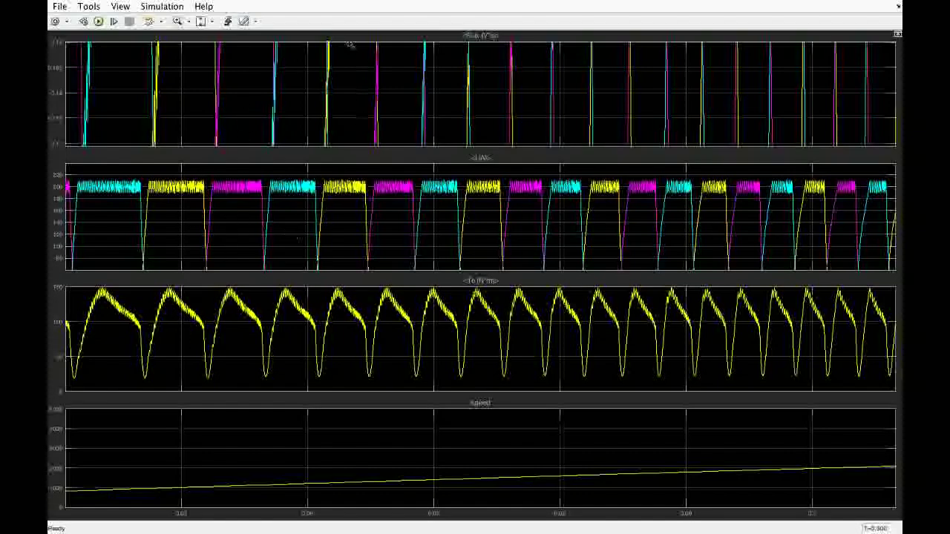
left_click(193, 106)
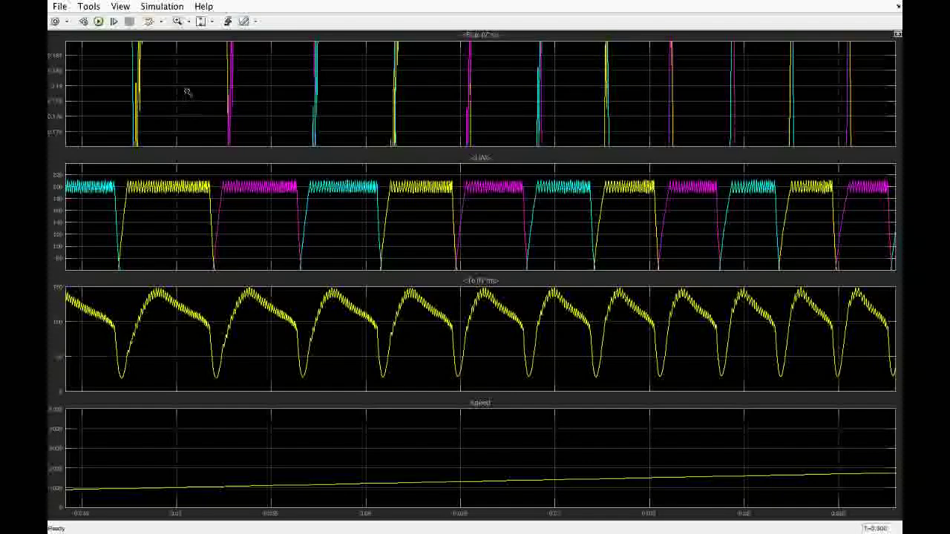
Step: Restore the flux plot and the time axis to their full range
left_click(333, 96)
left_click(306, 103)
double_click(307, 104)
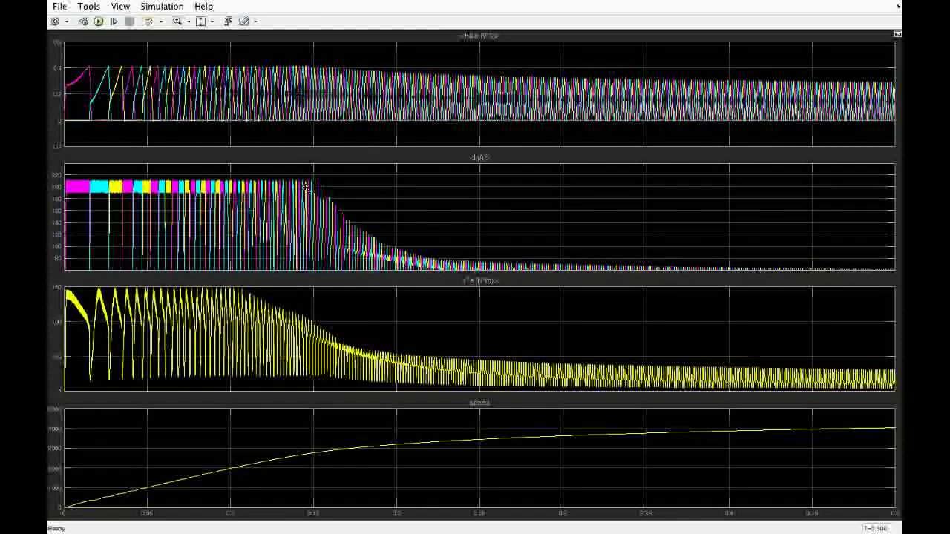
Step: Zoom in on the current plot around the region where the phase currents decay
left_click(333, 240)
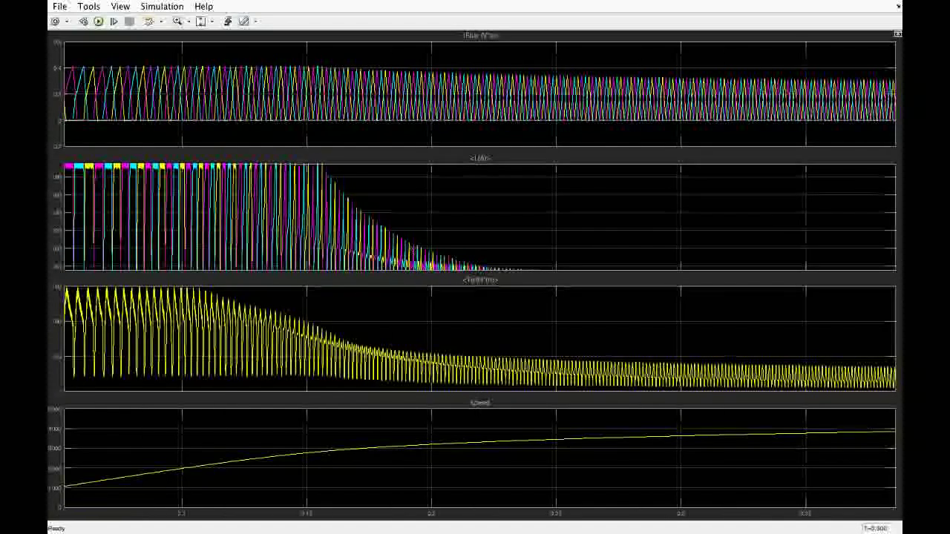
left_click(410, 252)
left_click(375, 252)
left_click(355, 256)
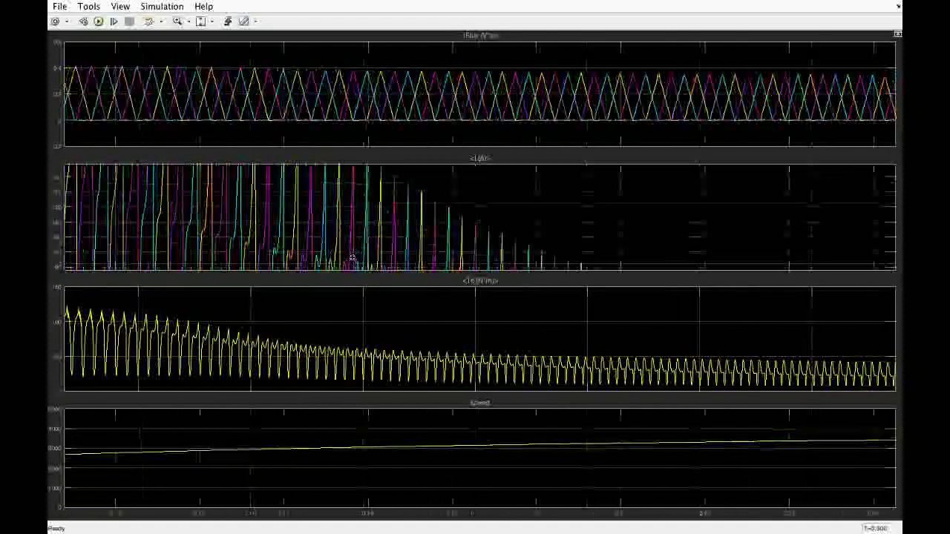
left_click(351, 245)
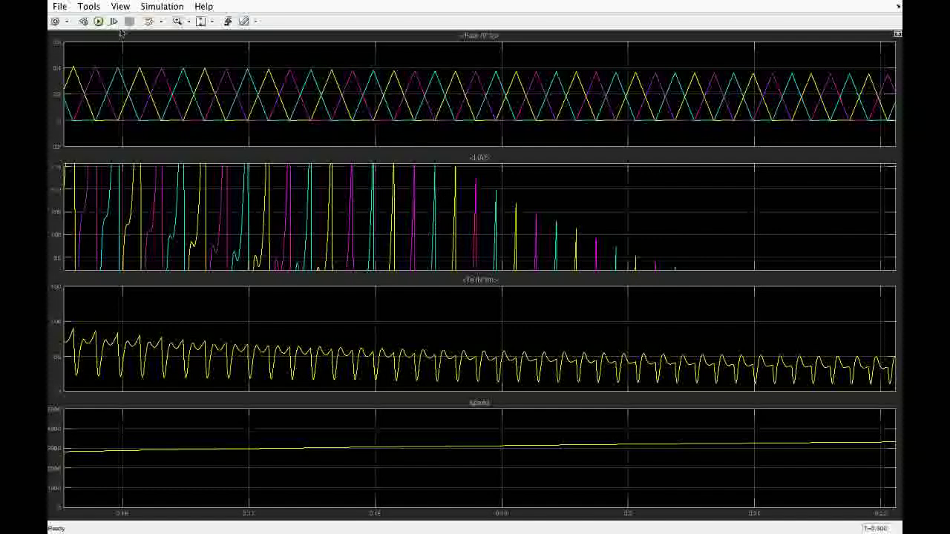
Step: Pan the zoomed current plot to examine the phase currents near the zero line
left_click(191, 23)
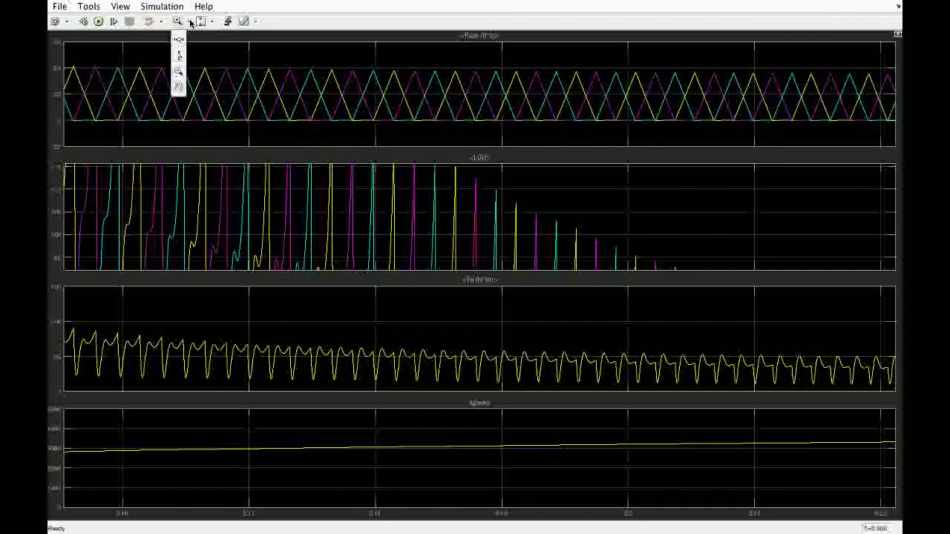
left_click(181, 89)
left_click_drag(278, 233, 268, 141)
left_click_drag(380, 223, 331, 117)
mouse_move(254, 214)
left_mouse_down()
mouse_move(267, 156)
mouse_move(272, 240)
mouse_move(292, 166)
mouse_move(293, 229)
left_mouse_up()
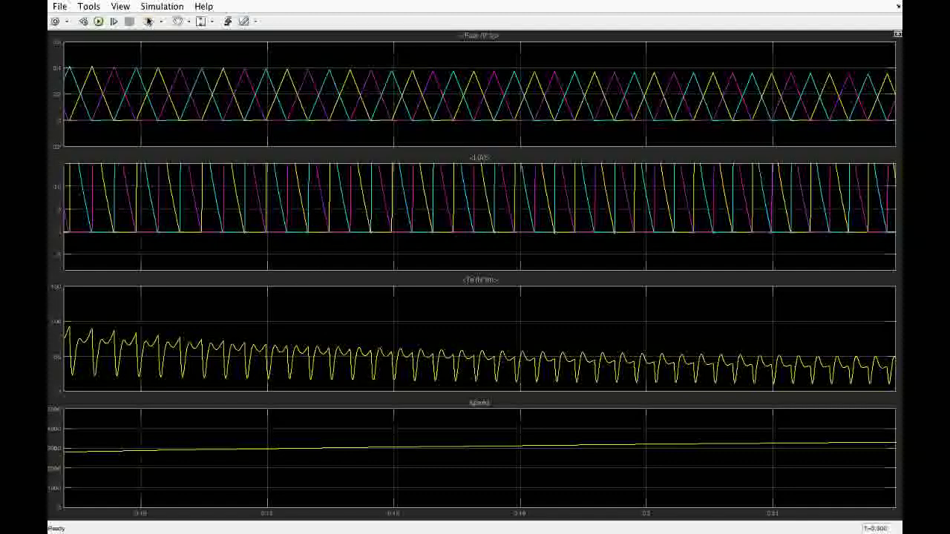
Step: Zoom the current plot back out to show the whole simulation period
left_click(189, 23)
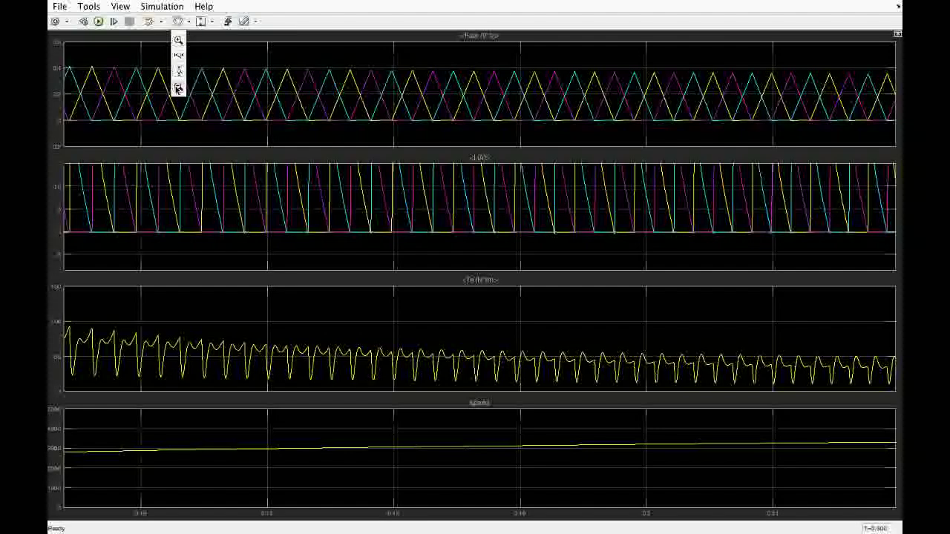
left_click(178, 86)
left_click(519, 202)
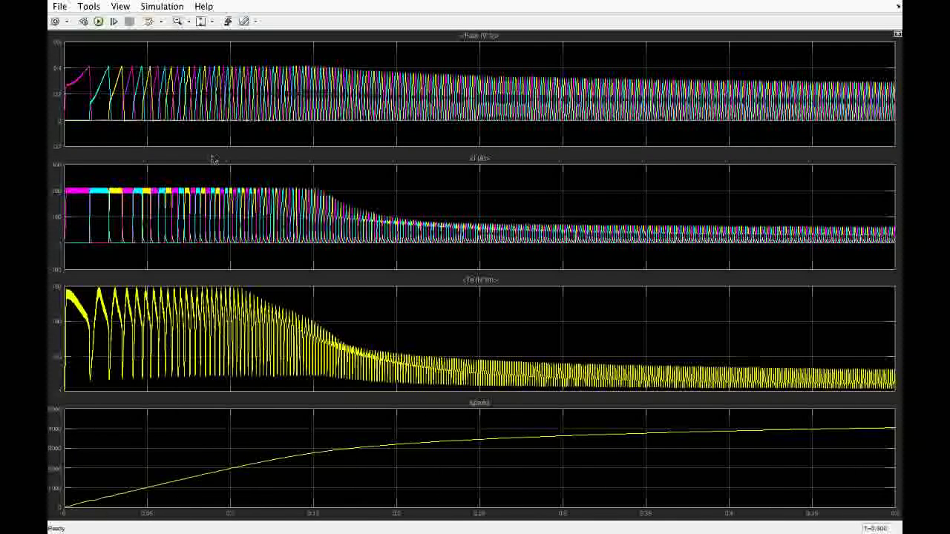
Step: Magnify the current plot again near 0.15 s to compare the current drop with torque and speed
left_click(189, 21)
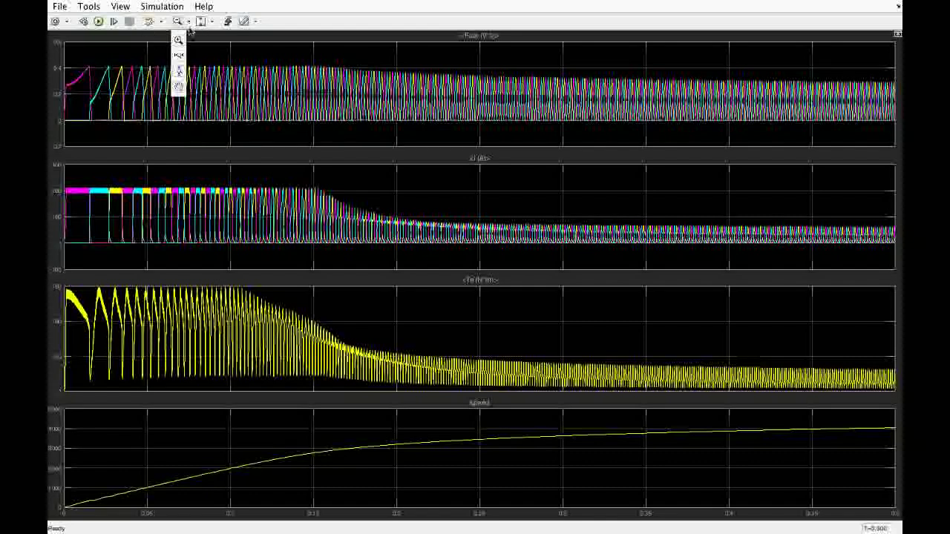
left_click(179, 71)
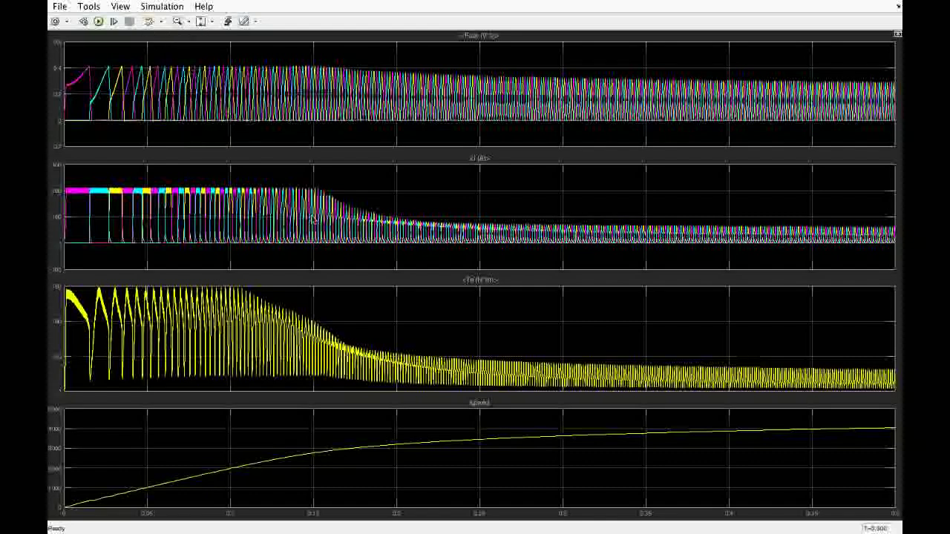
left_click(333, 194)
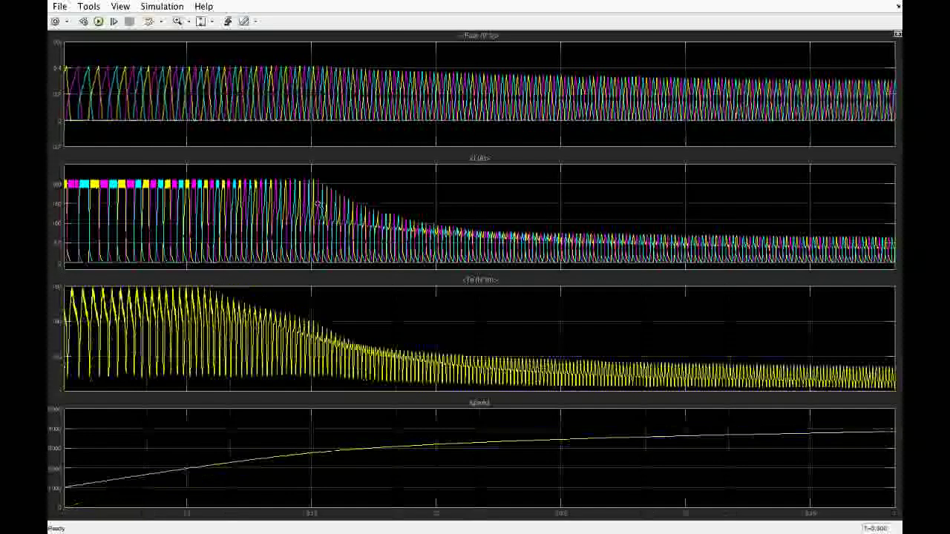
left_click(360, 208)
left_click(360, 207)
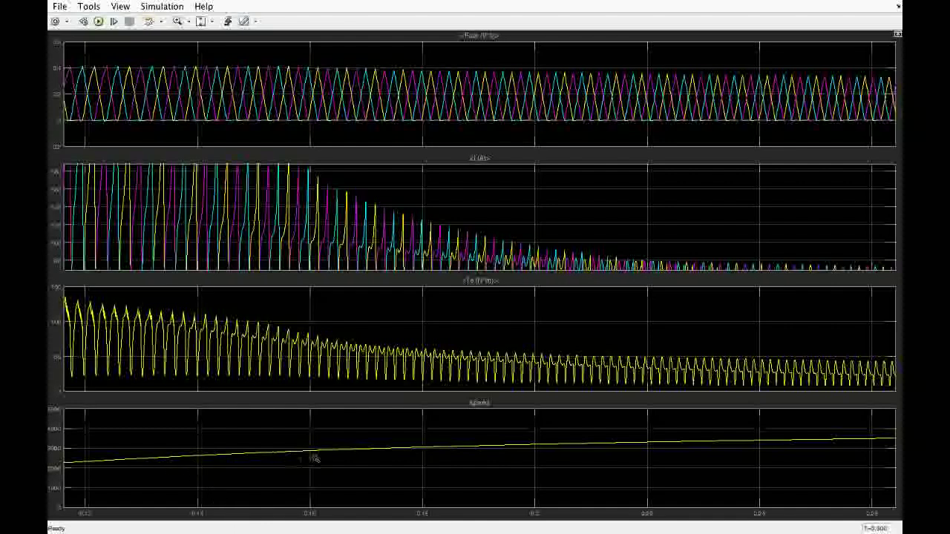
Step: Zoom the current plot in further and pan down to examine the lower part of the decaying phase currents
left_click(377, 219)
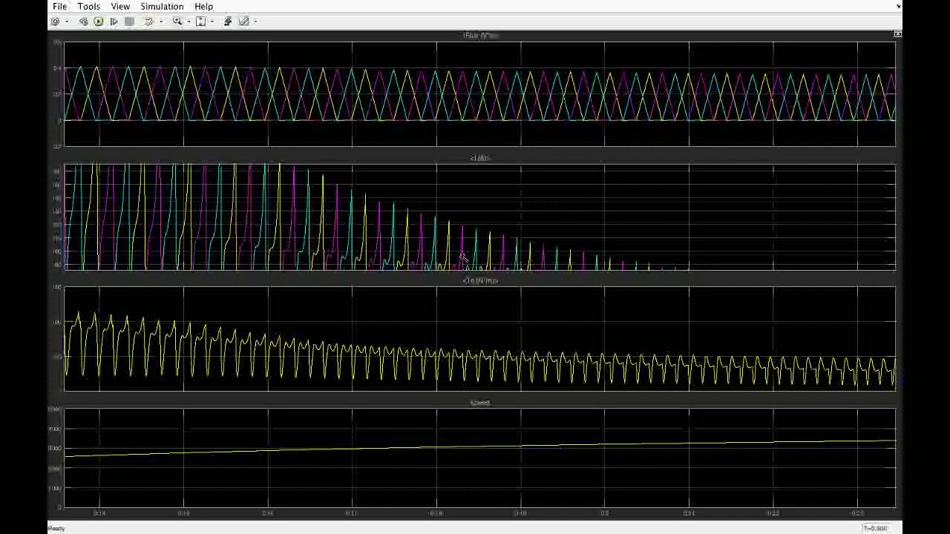
left_click(186, 23)
left_click(179, 66)
left_click_drag(496, 257, 466, 190)
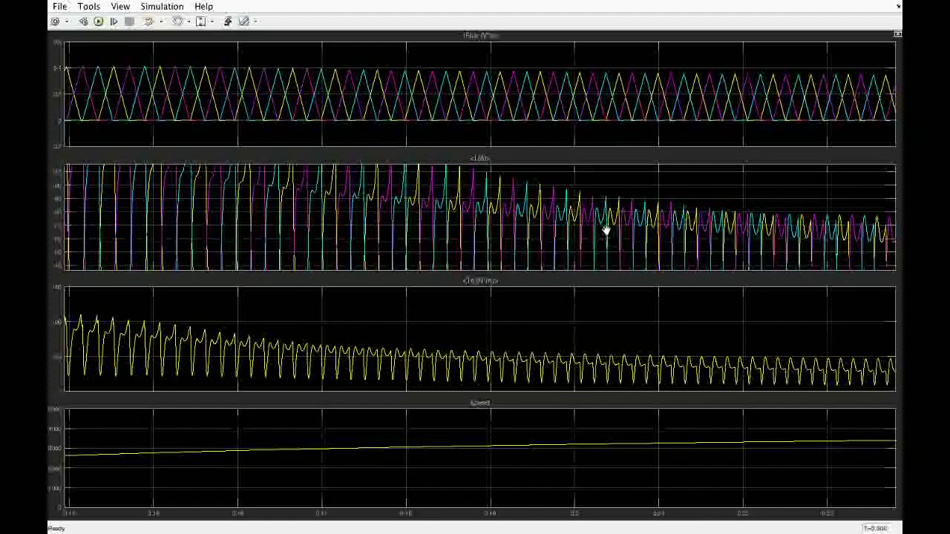
left_click_drag(592, 225, 516, 210)
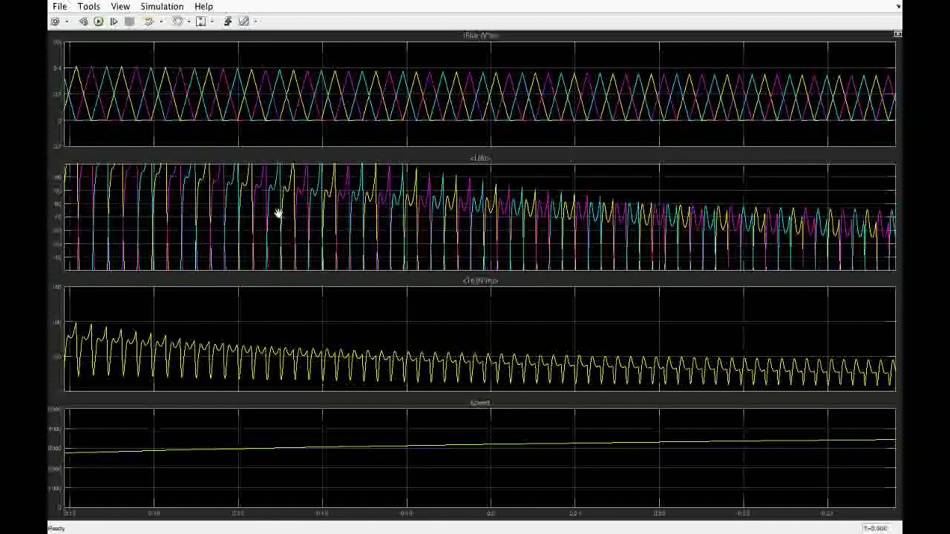
Step: Pan the magnified current plot up to inspect the current peaks where the decay begins, then return to the lower current range
left_click_drag(215, 214, 220, 215)
left_click_drag(251, 282, 235, 352)
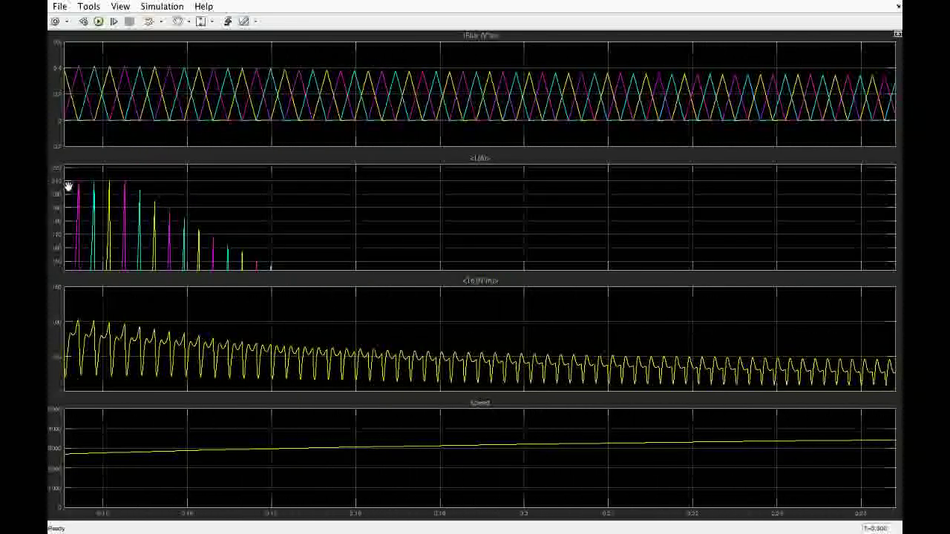
left_click_drag(145, 240, 136, 100)
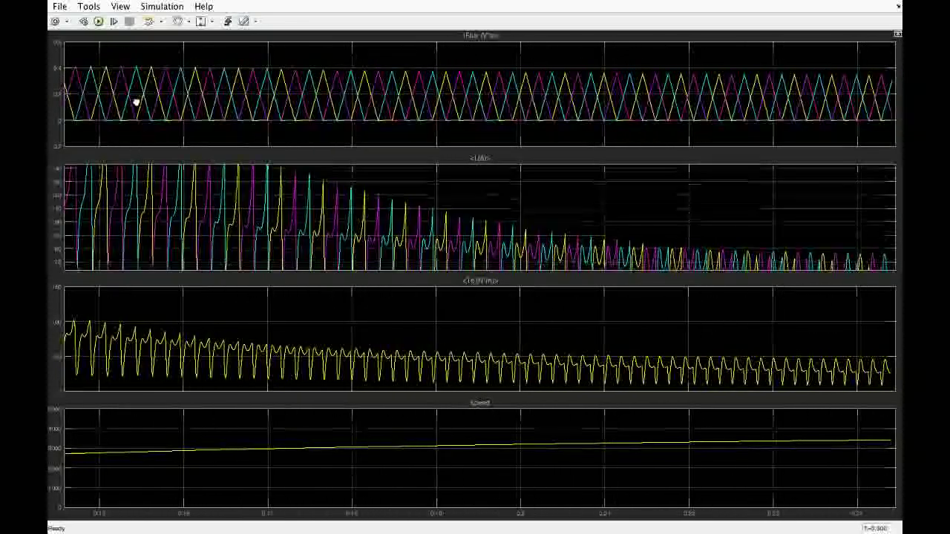
Step: Pan forward in time through the reduced phase currents, and shift the torque plot to compare its ripple over the same period
left_click_drag(568, 251, 497, 223)
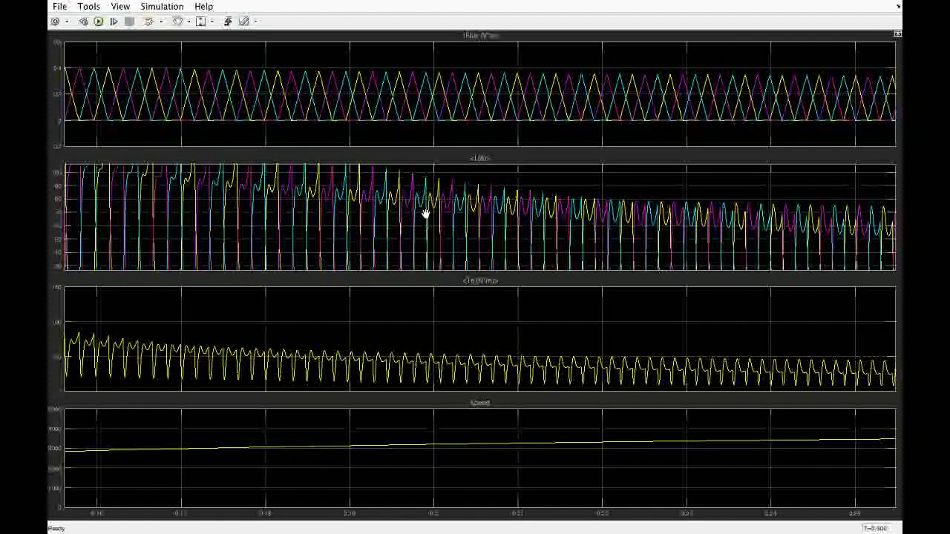
left_click_drag(564, 242, 454, 234)
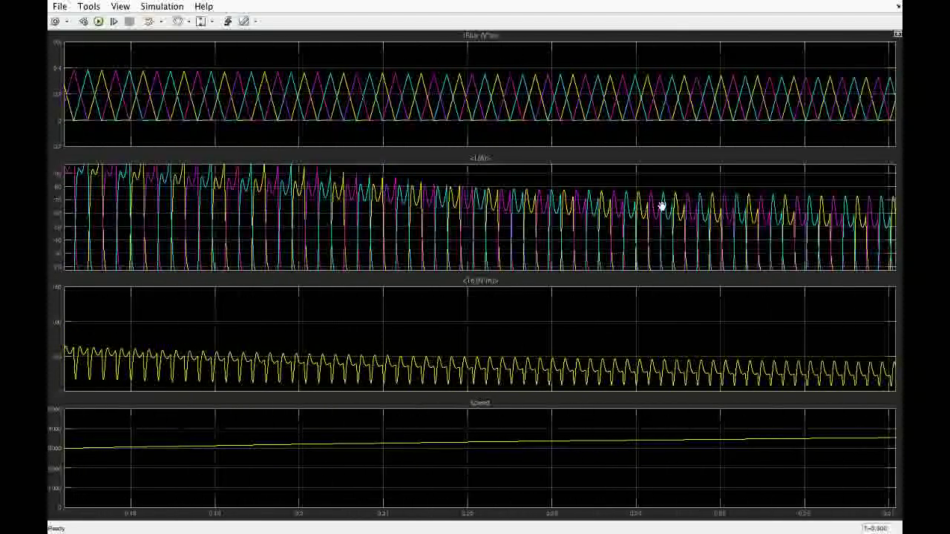
left_click_drag(703, 220, 602, 229)
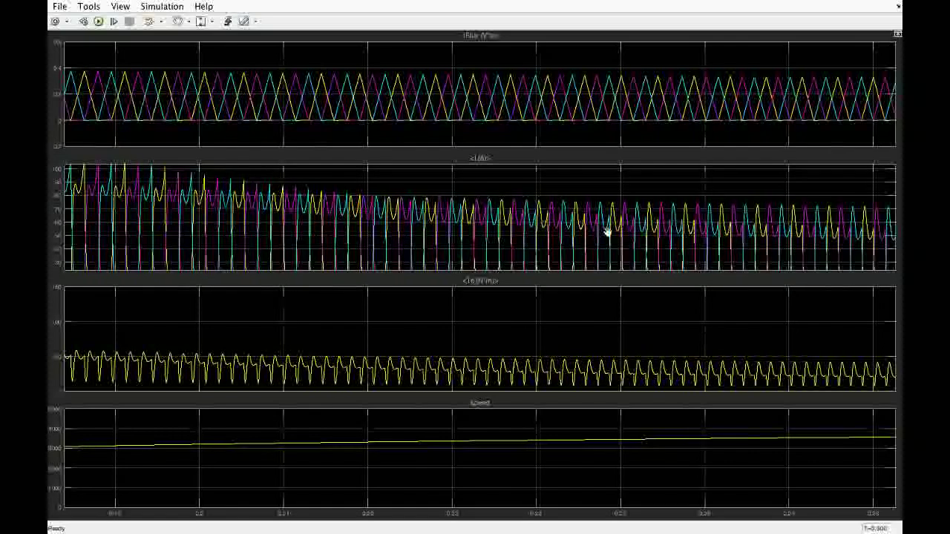
left_click_drag(721, 236, 574, 237)
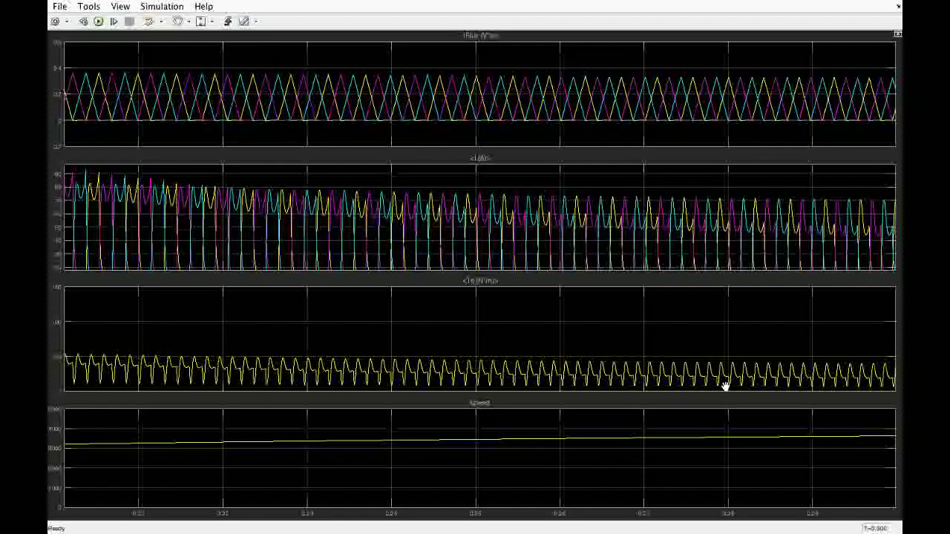
left_click_drag(762, 333, 774, 284)
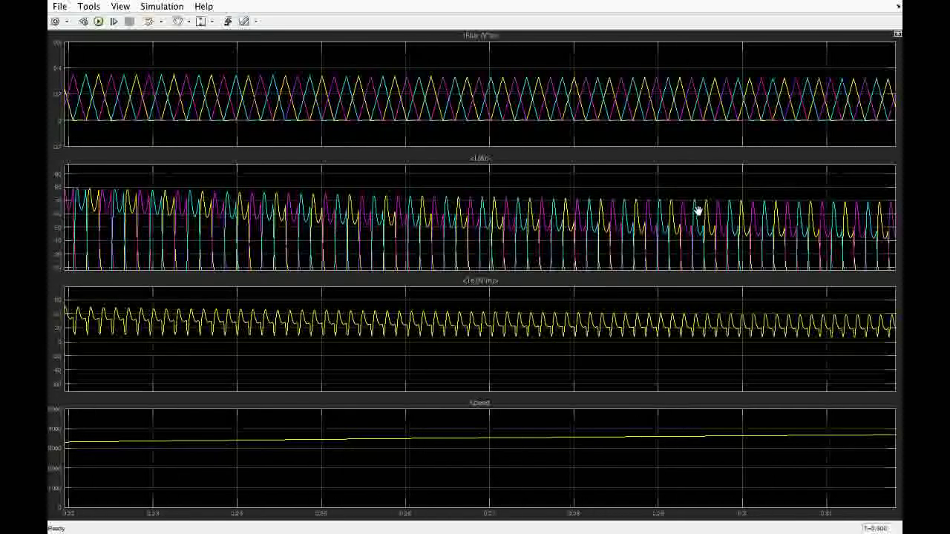
left_click_drag(717, 213, 757, 210)
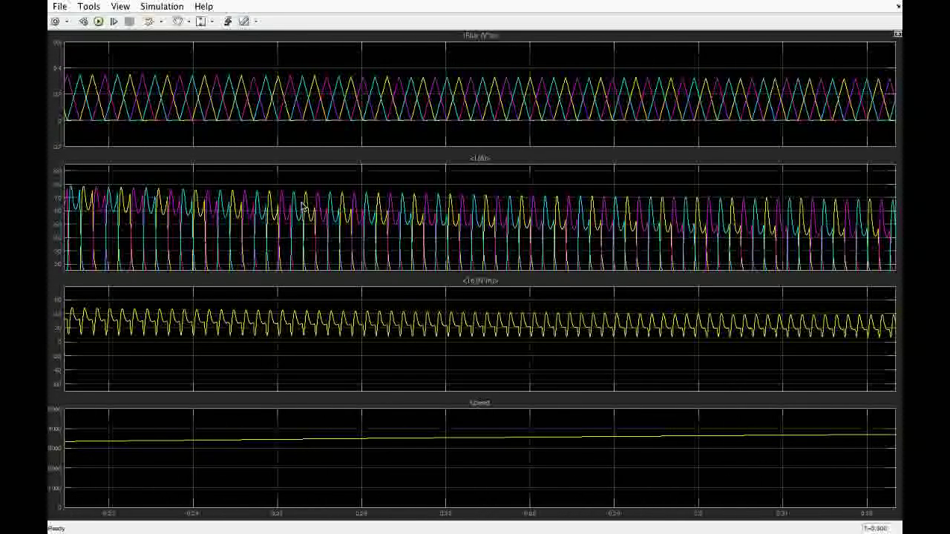
Step: Restore the whole simulation period and pan the current plot to show the regulated current band and the start of its decay
key("ctrl+t")
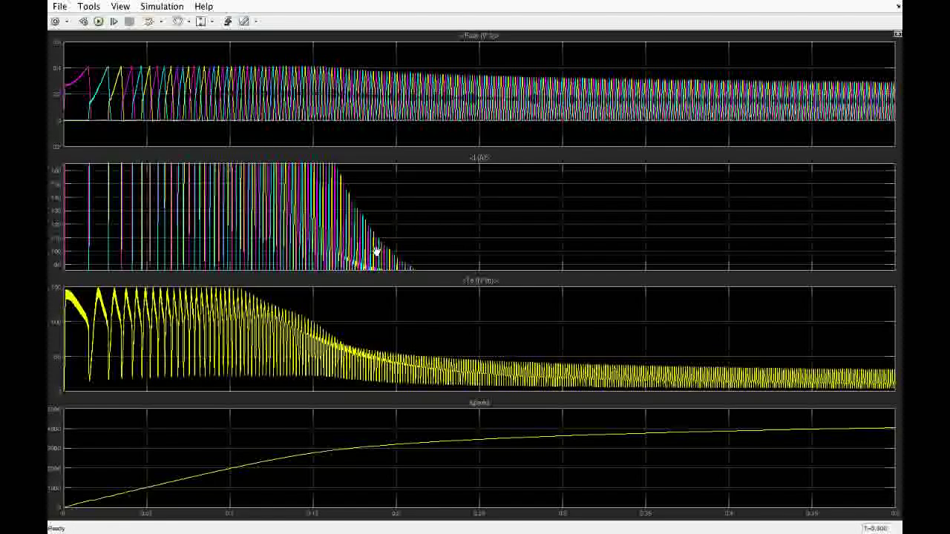
left_click_drag(373, 249, 426, 324)
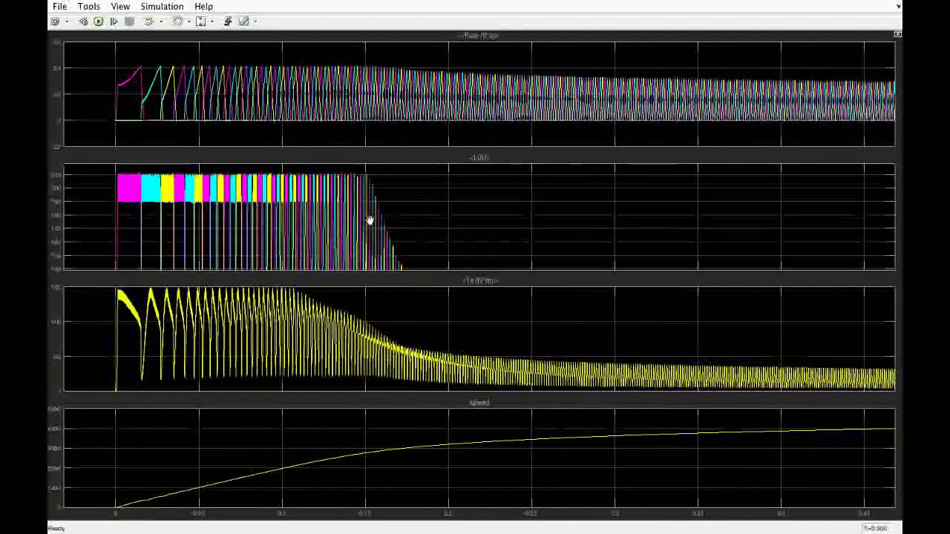